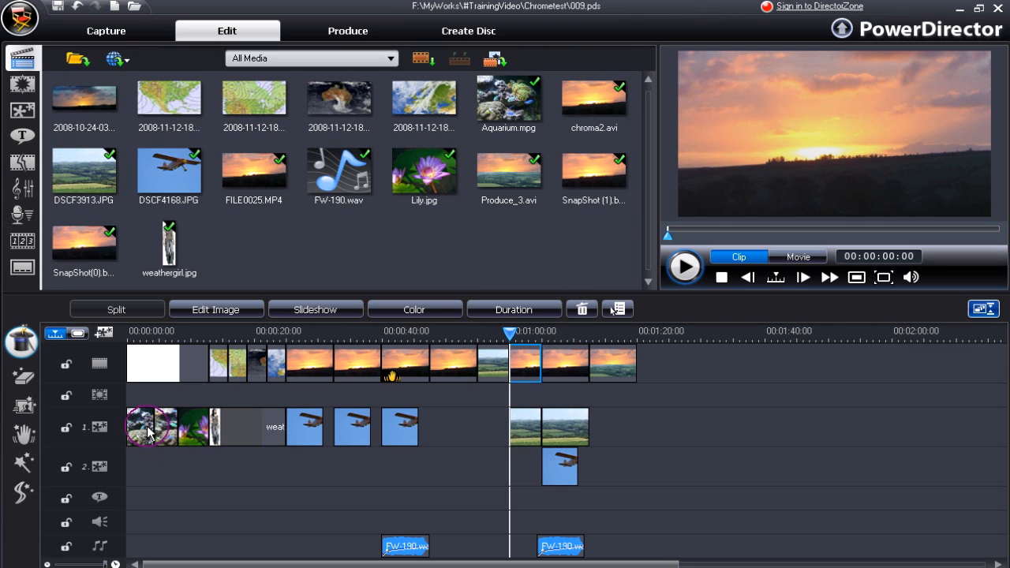
- Modify the first aquarium clip on PiP track 1, enable its chroma key and open the chroma key settings beside the preview
{"action": "left_click", "coordinate": [140, 432]}
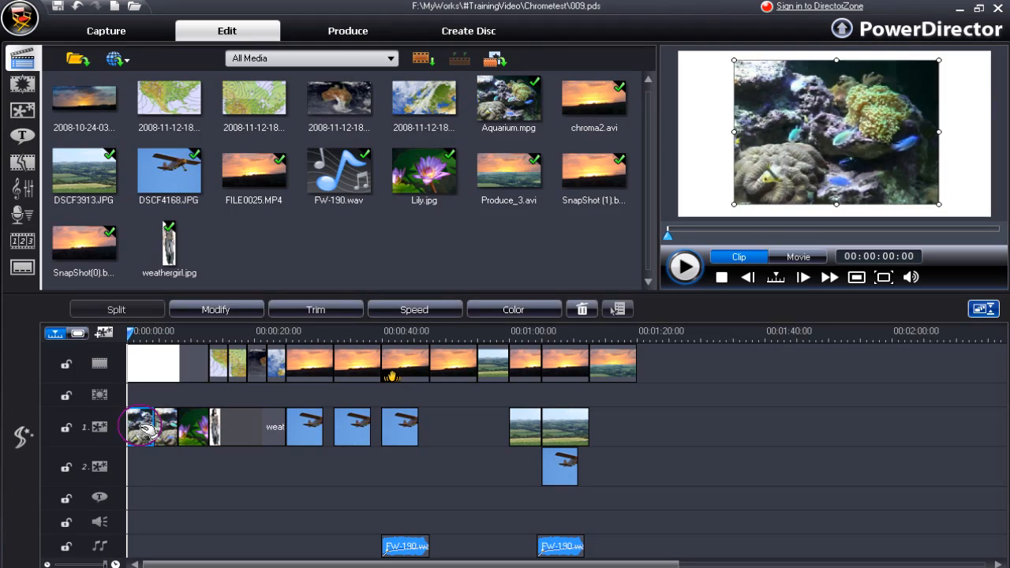
{"action": "left_click", "coordinate": [223, 310]}
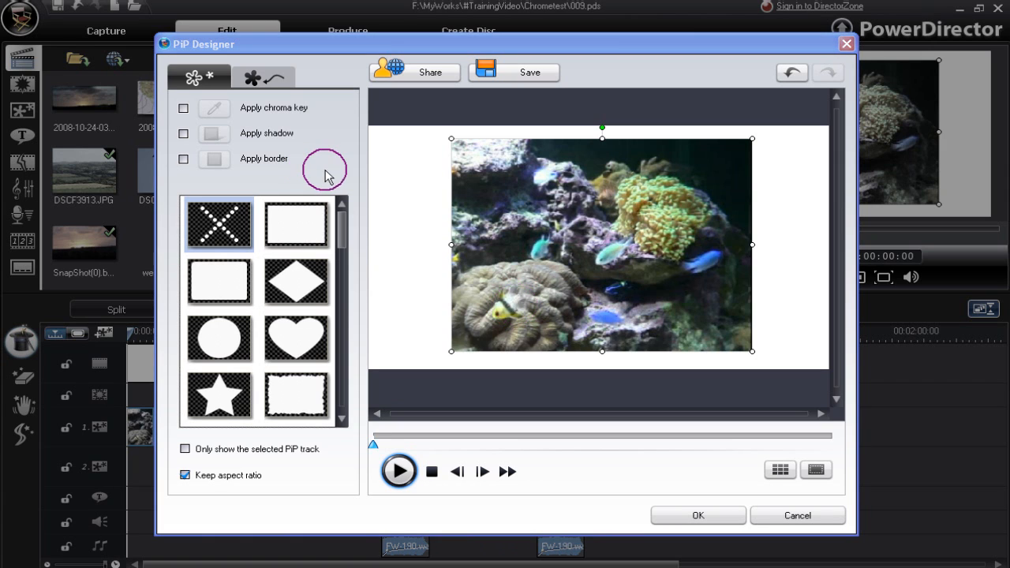
{"action": "left_click", "coordinate": [184, 110]}
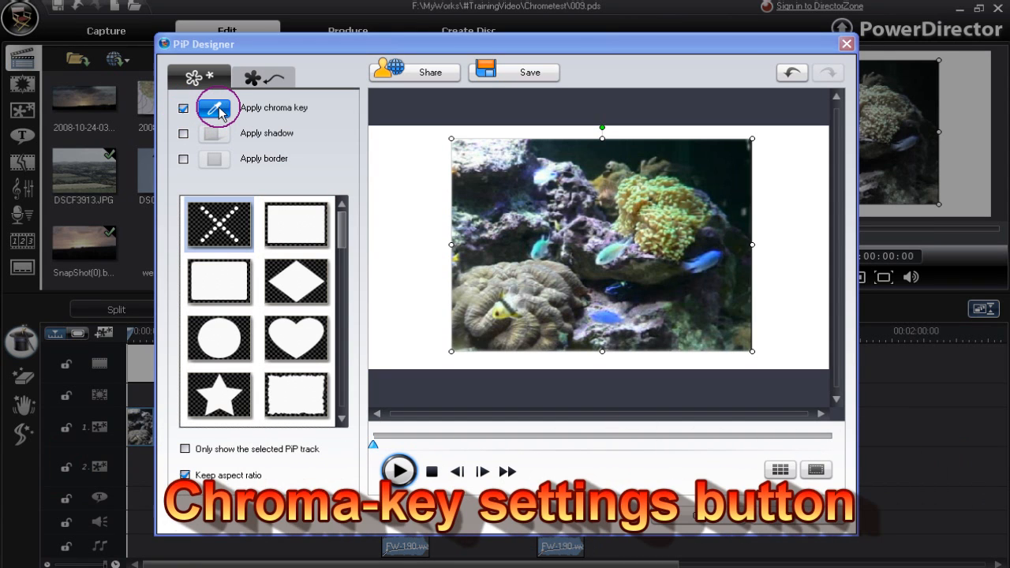
{"action": "left_click", "coordinate": [217, 109]}
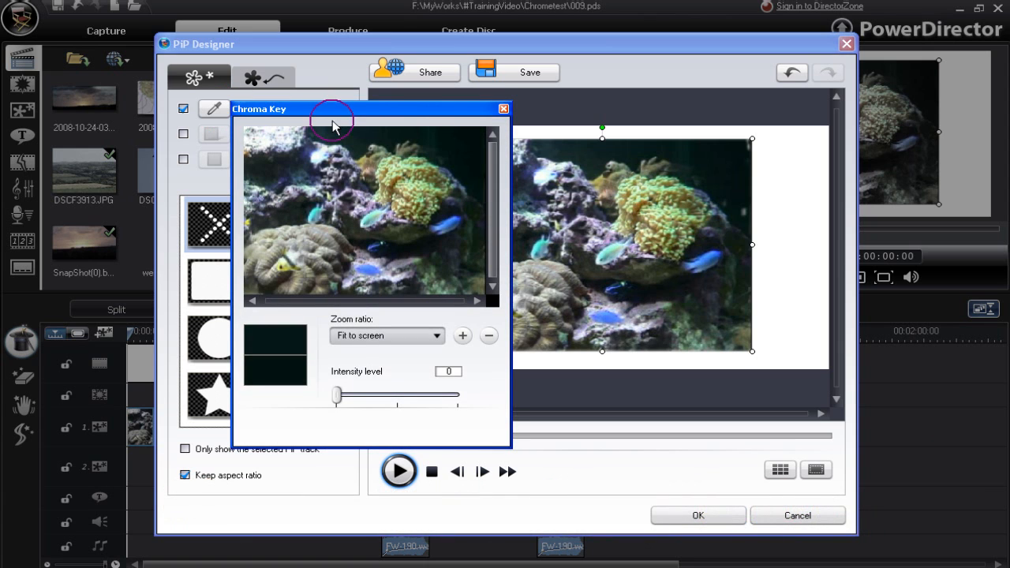
{"action": "left_click_drag", "start_coordinate": [407, 114], "coordinate": [303, 112]}
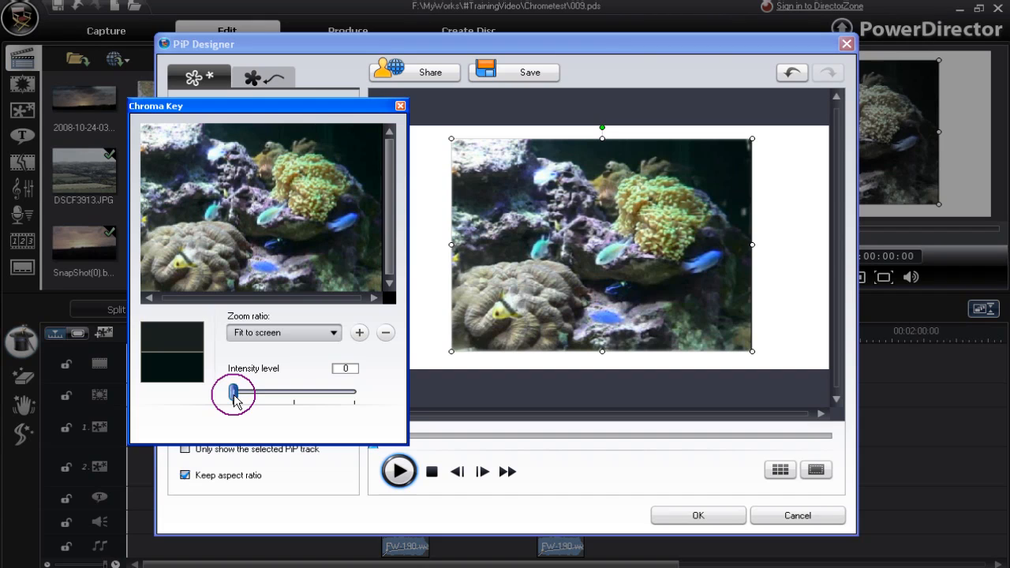
- Key out the aquarium's dark background by raising the intensity level to 12, then 16, and reducing it slightly
{"action": "mouse_move", "coordinate": [235, 401]}
{"action": "left_mouse_down"}
{"action": "mouse_move", "coordinate": [365, 403]}
{"action": "mouse_move", "coordinate": [241, 402]}
{"action": "mouse_move", "coordinate": [250, 404]}
{"action": "left_mouse_up"}
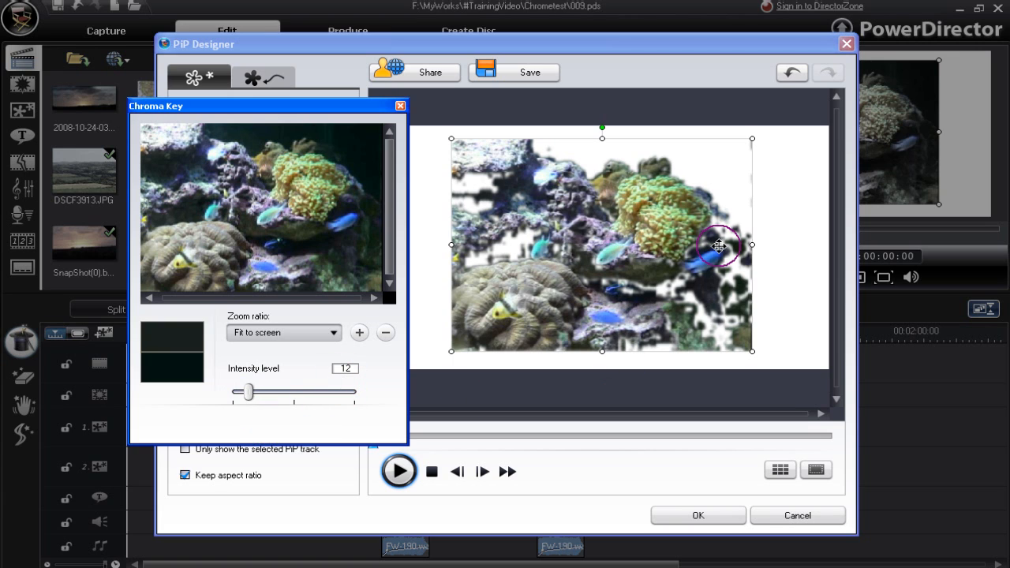
{"action": "left_click_drag", "start_coordinate": [249, 392], "coordinate": [252, 394]}
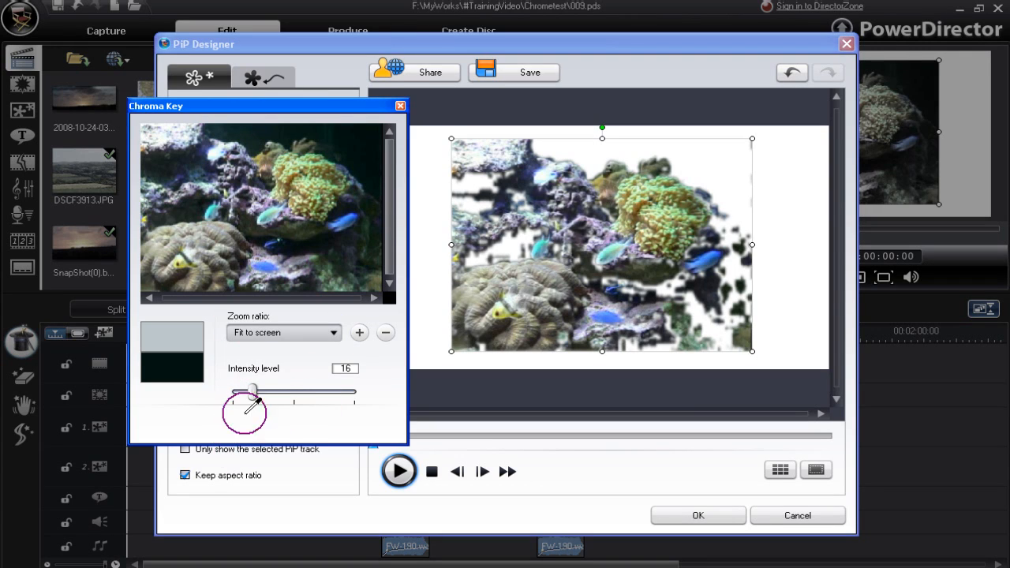
{"action": "left_click_drag", "start_coordinate": [253, 396], "coordinate": [248, 396]}
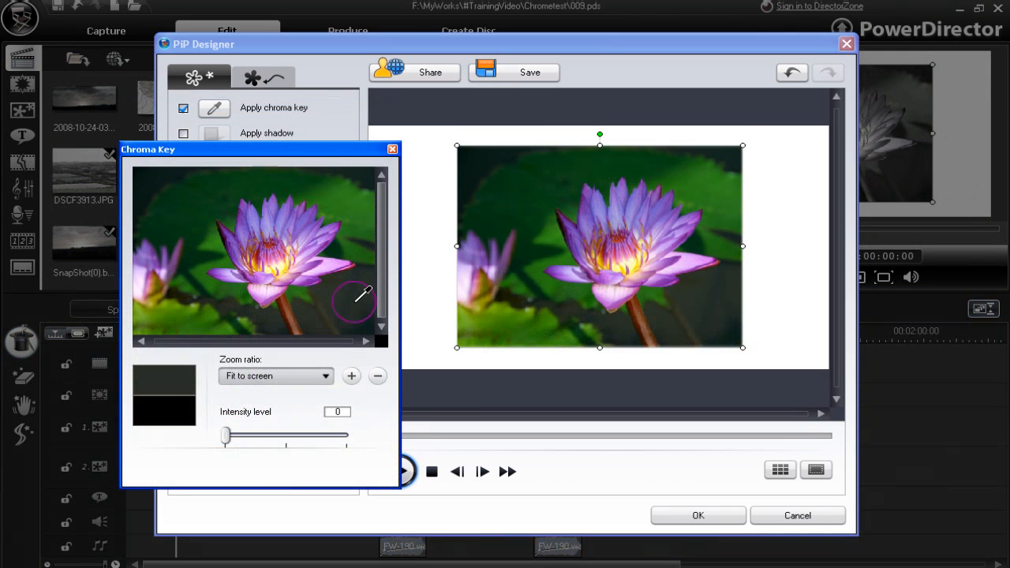
- Sample the purple of the lily petals as the key colour and raise the intensity level to 37
{"action": "left_click", "coordinate": [318, 260]}
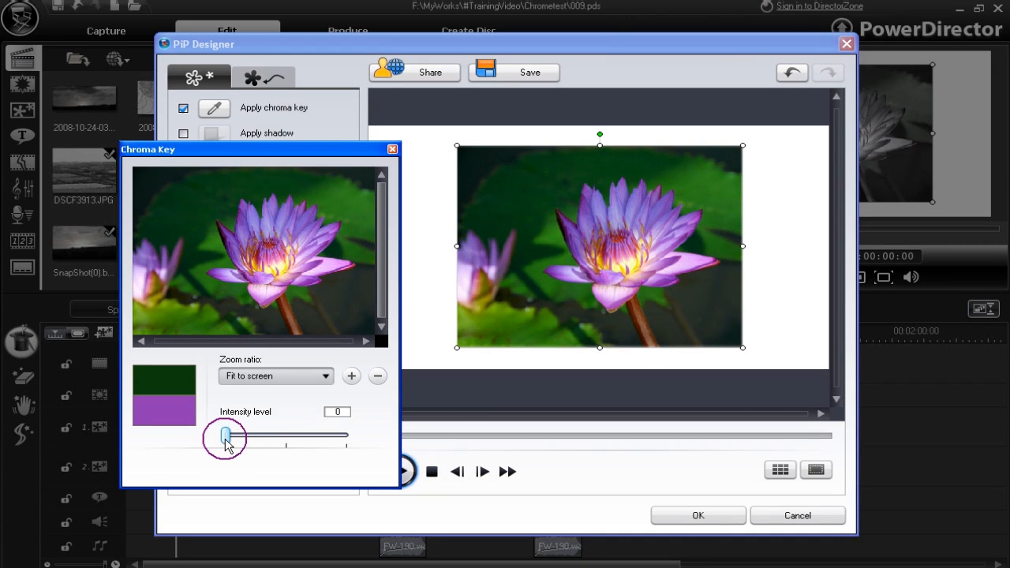
{"action": "left_click_drag", "start_coordinate": [227, 444], "coordinate": [232, 447]}
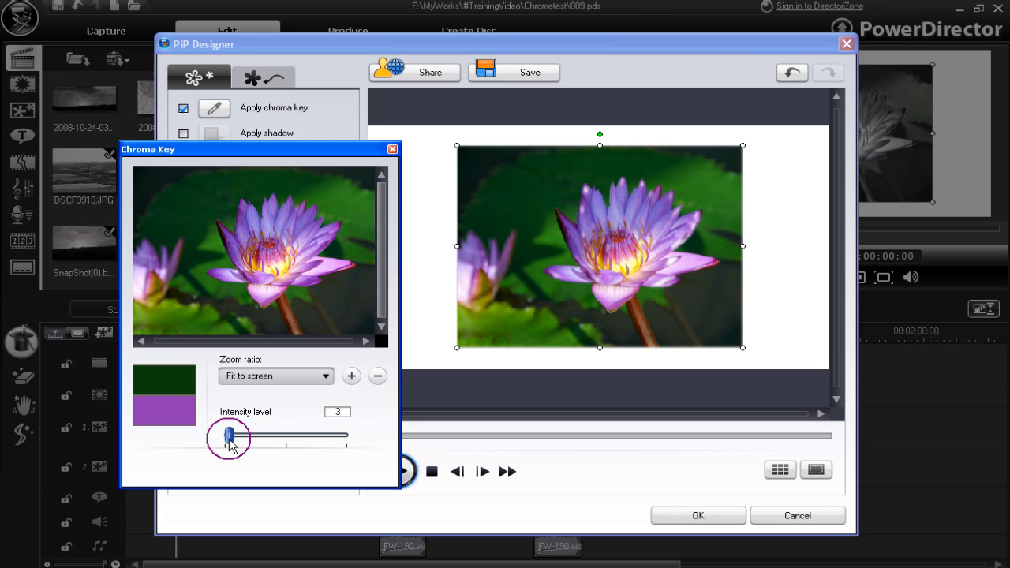
{"action": "left_click_drag", "start_coordinate": [229, 444], "coordinate": [272, 443]}
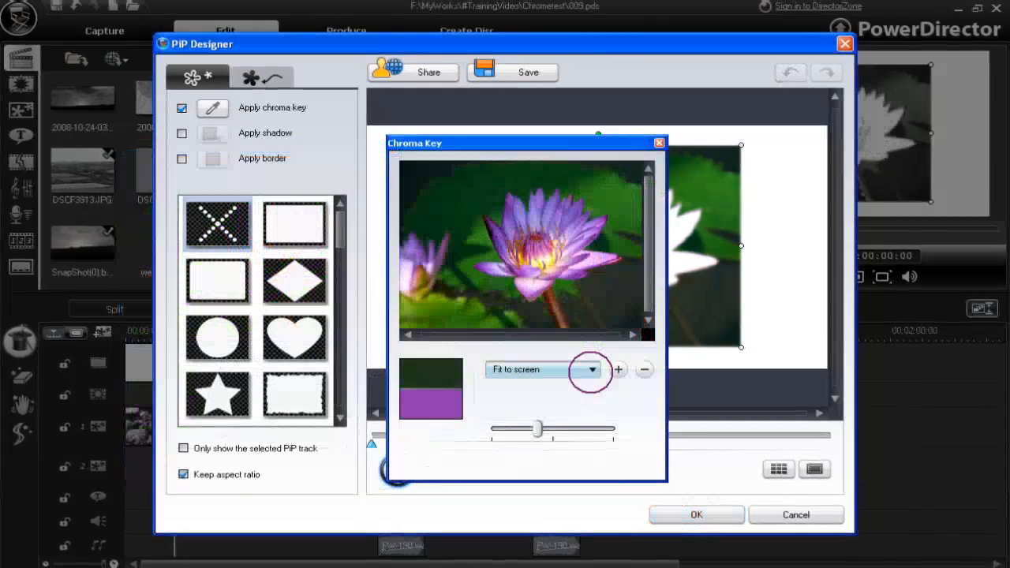
- Set the chroma key zoom ratio to 800% and sample a purple petal pixel in the magnified lily image
{"action": "left_click", "coordinate": [592, 371]}
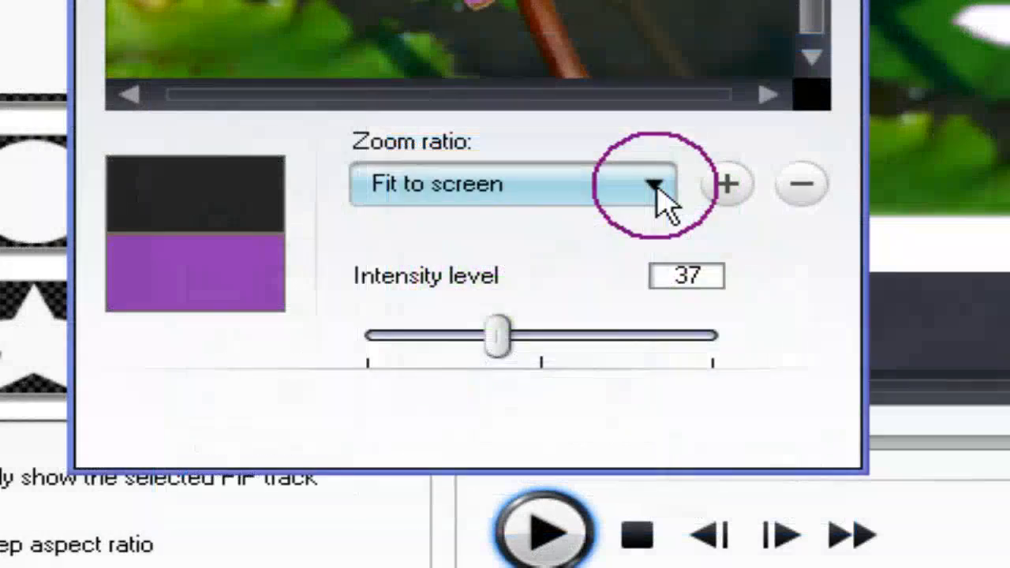
{"action": "left_click", "coordinate": [593, 371]}
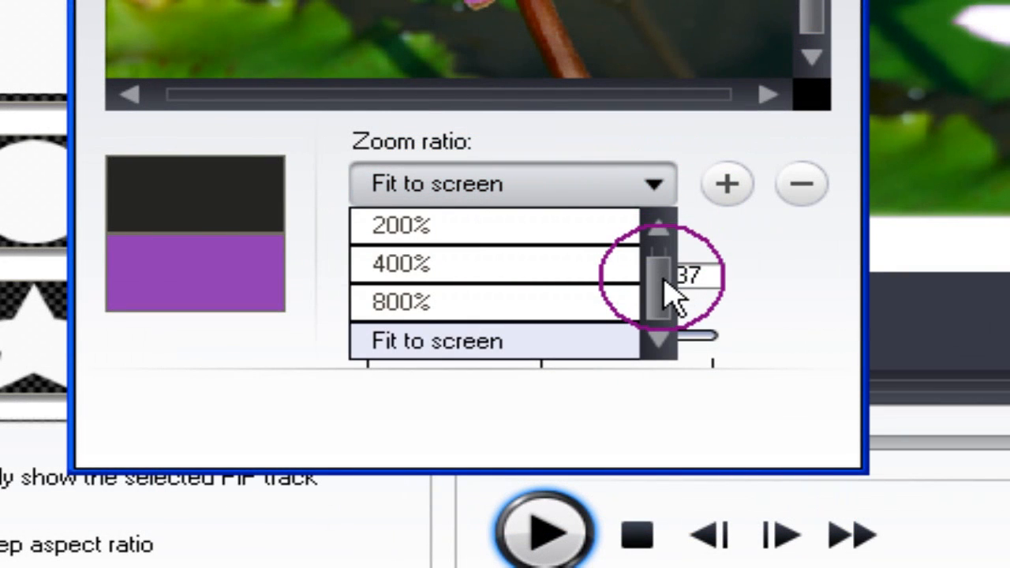
{"action": "left_click_drag", "start_coordinate": [663, 276], "coordinate": [666, 304]}
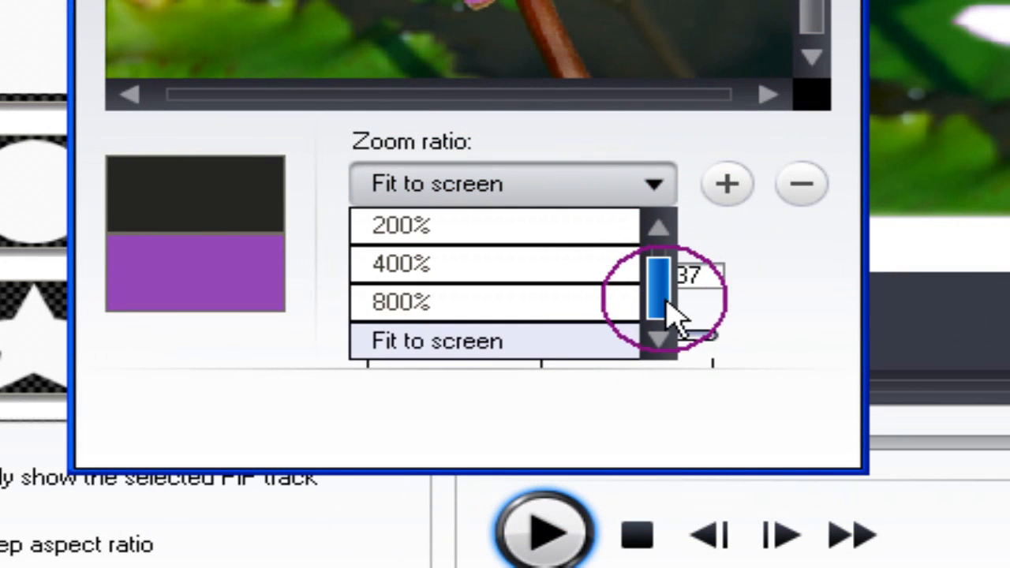
{"action": "left_click", "coordinate": [552, 315]}
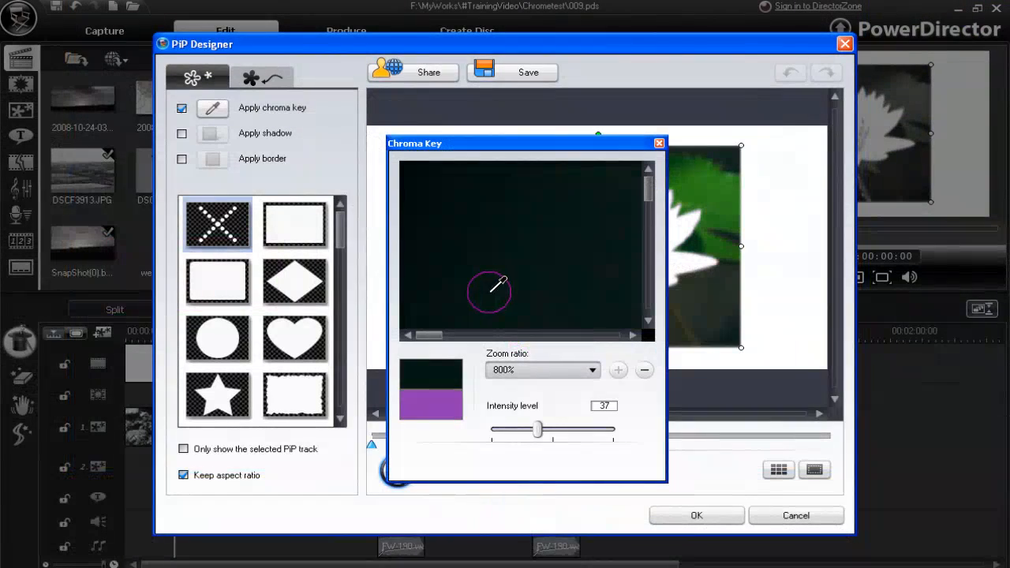
{"action": "left_click_drag", "start_coordinate": [649, 192], "coordinate": [653, 258]}
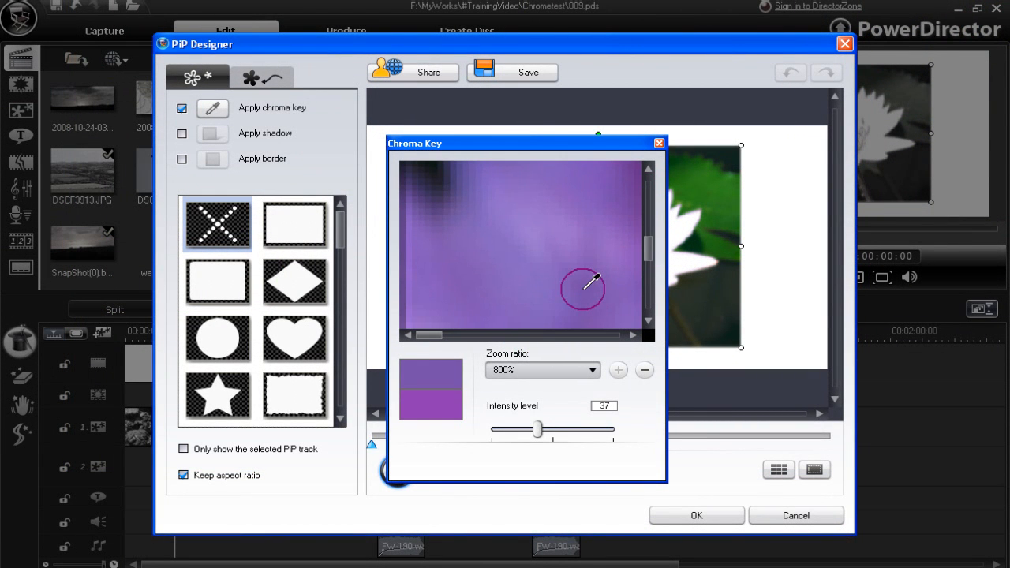
{"action": "left_click", "coordinate": [536, 210]}
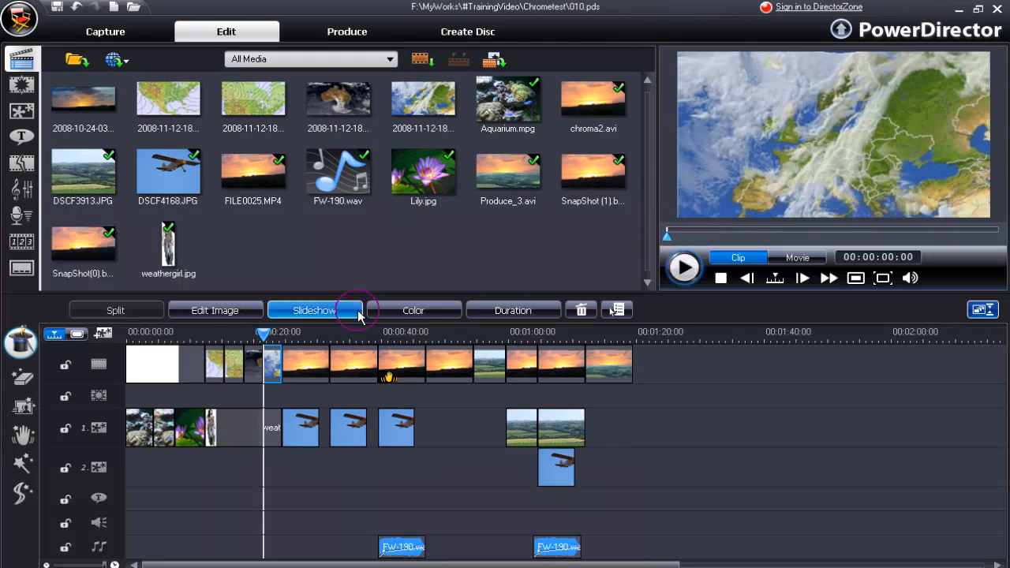
- Modify the weathergirl clip over the first weather map, enable its chroma key and open the chroma key settings
{"action": "left_click", "coordinate": [224, 379]}
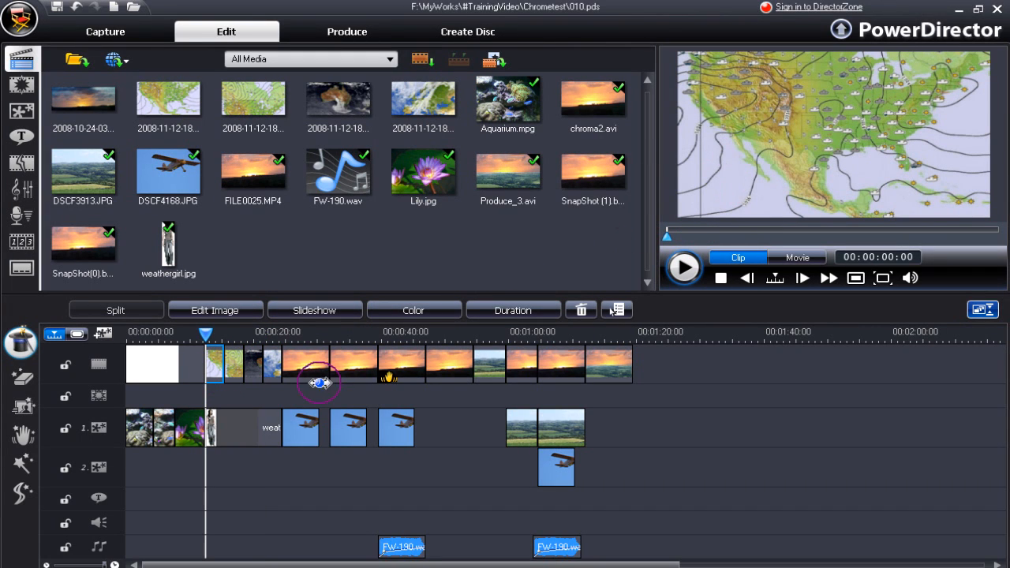
{"action": "left_click", "coordinate": [234, 436]}
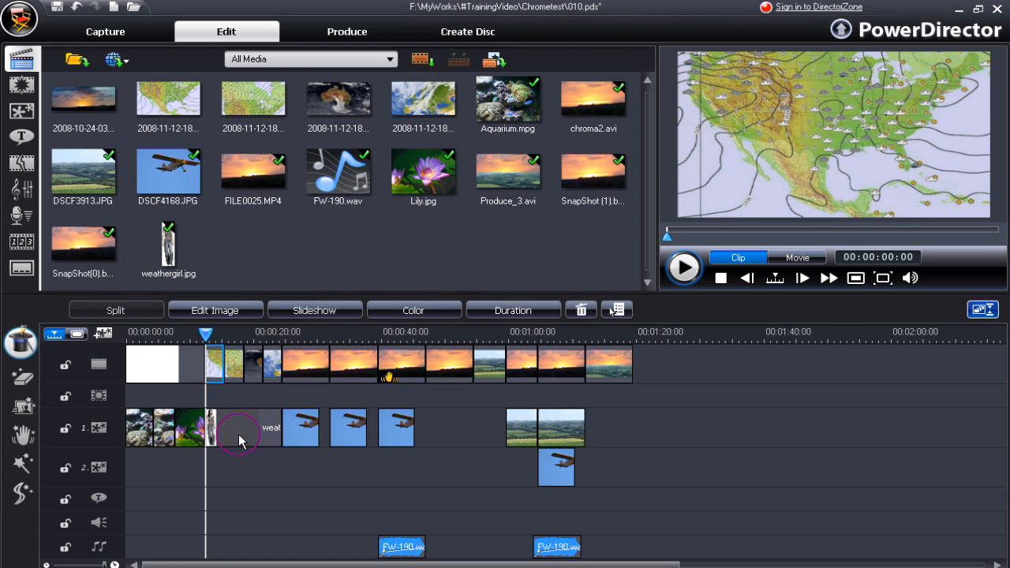
{"action": "left_click", "coordinate": [240, 441]}
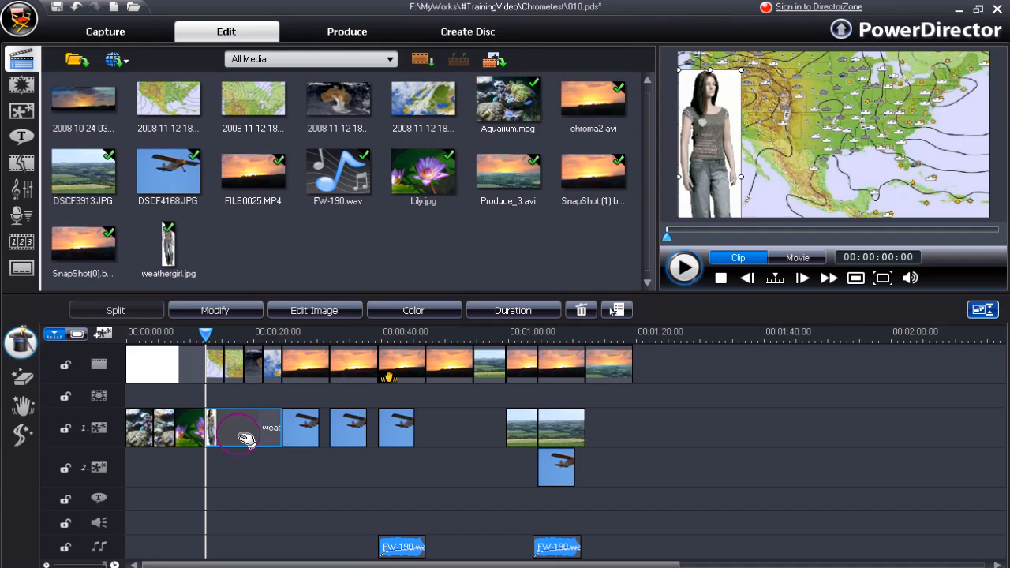
{"action": "left_click", "coordinate": [224, 312]}
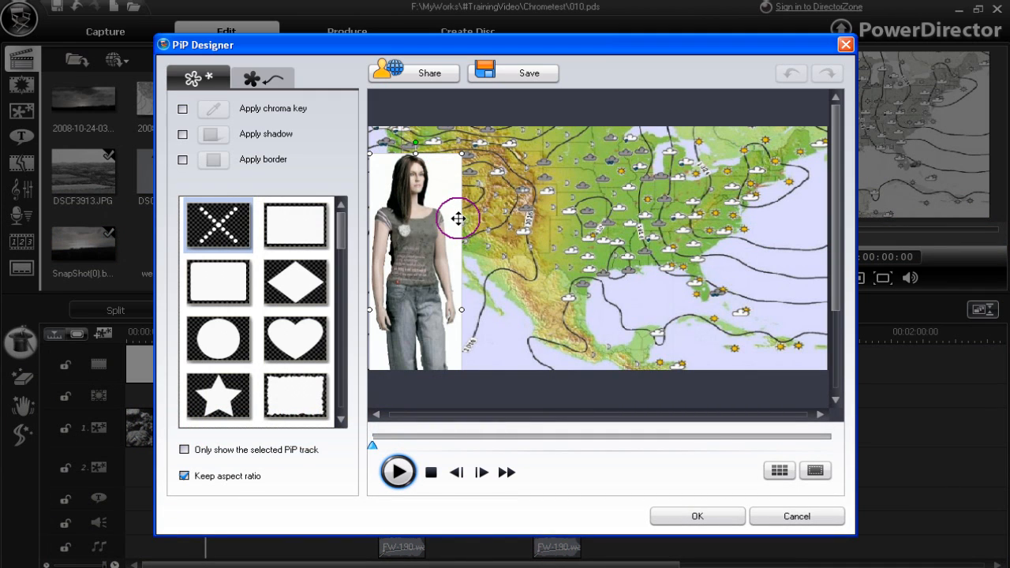
{"action": "left_click", "coordinate": [183, 110]}
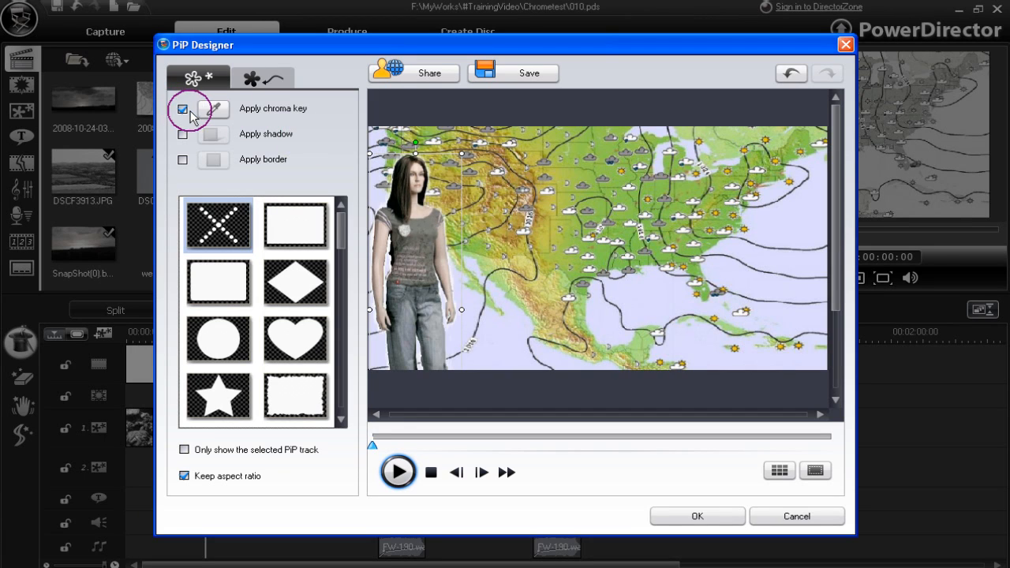
{"action": "left_click", "coordinate": [214, 110]}
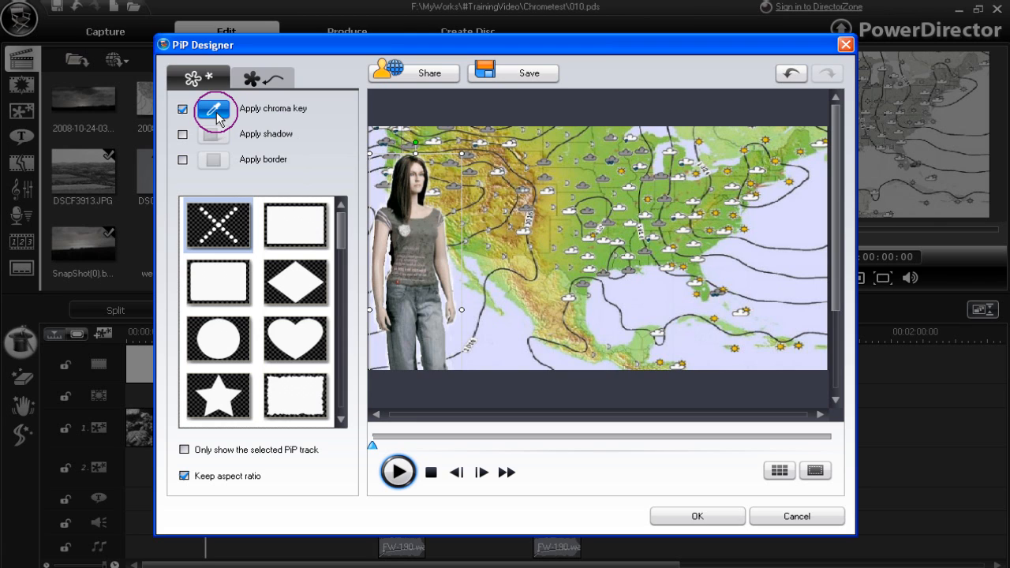
{"action": "left_click", "coordinate": [216, 113]}
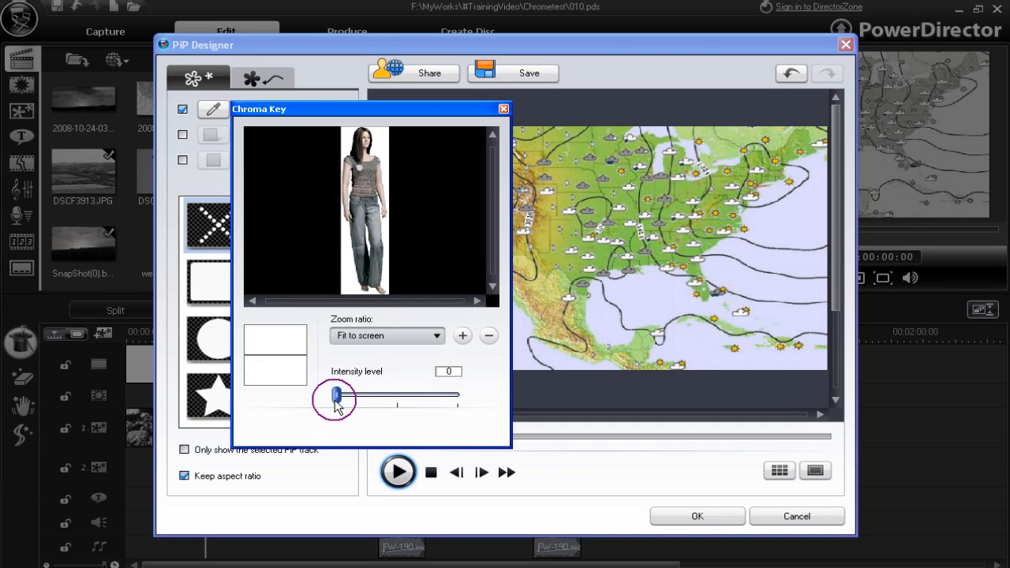
- Set the weathergirl's chroma key intensity to 3, apply the changes and scrub through the result in the preview
{"action": "left_click_drag", "start_coordinate": [335, 398], "coordinate": [340, 399]}
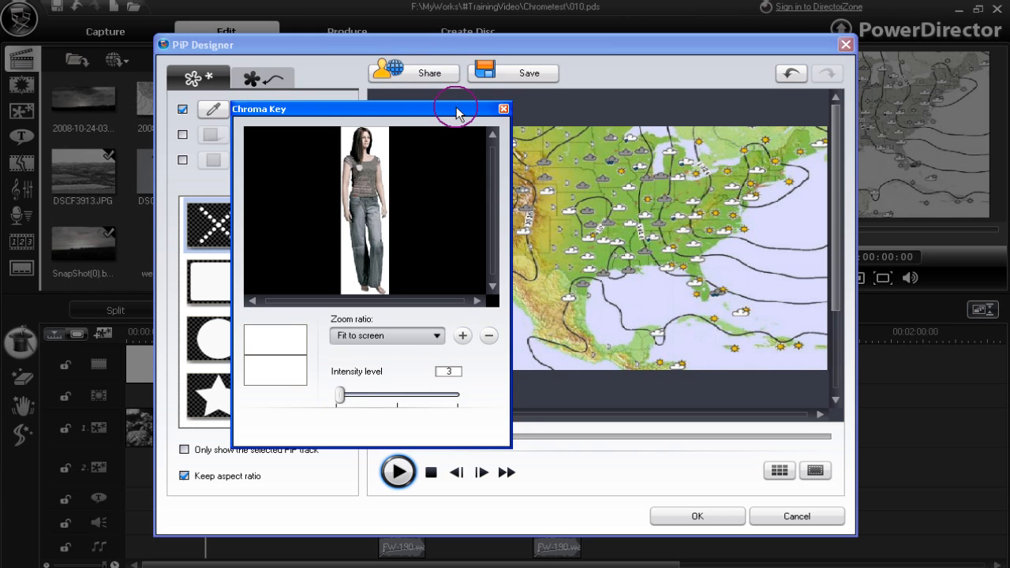
{"action": "left_click_drag", "start_coordinate": [453, 109], "coordinate": [295, 113]}
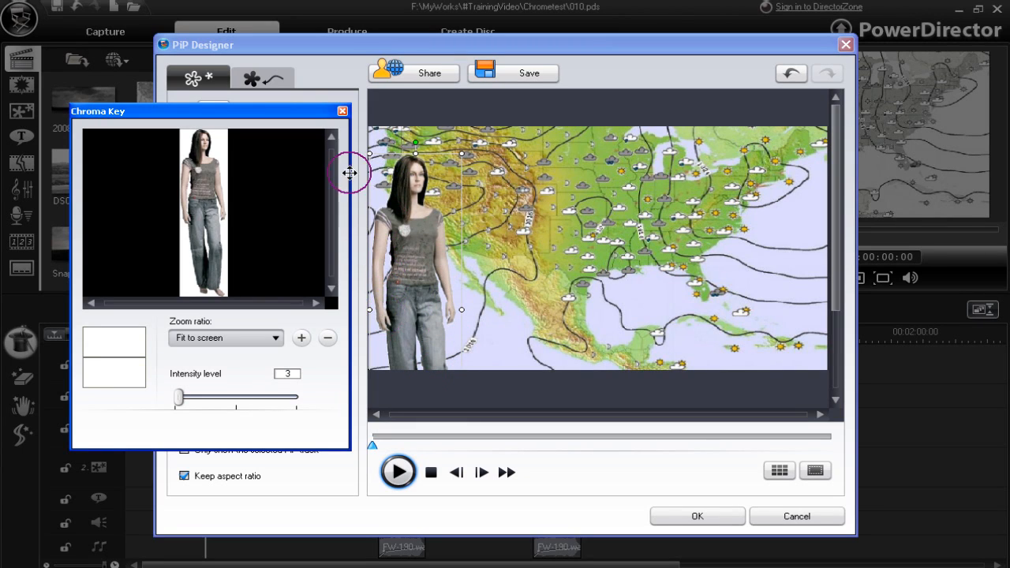
{"action": "left_click", "coordinate": [342, 113]}
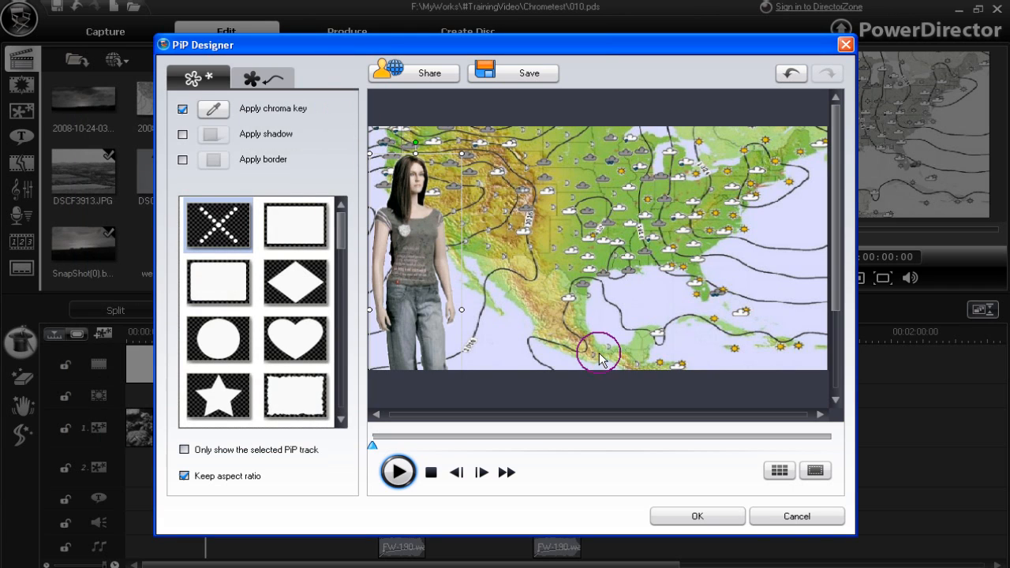
{"action": "left_click", "coordinate": [695, 517]}
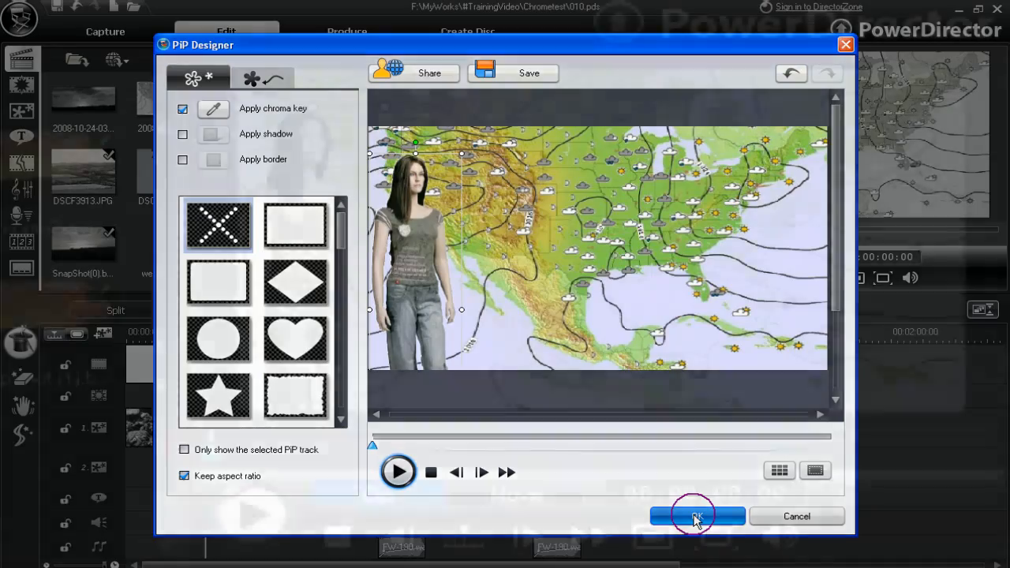
{"action": "left_click_drag", "start_coordinate": [217, 459], "coordinate": [902, 458]}
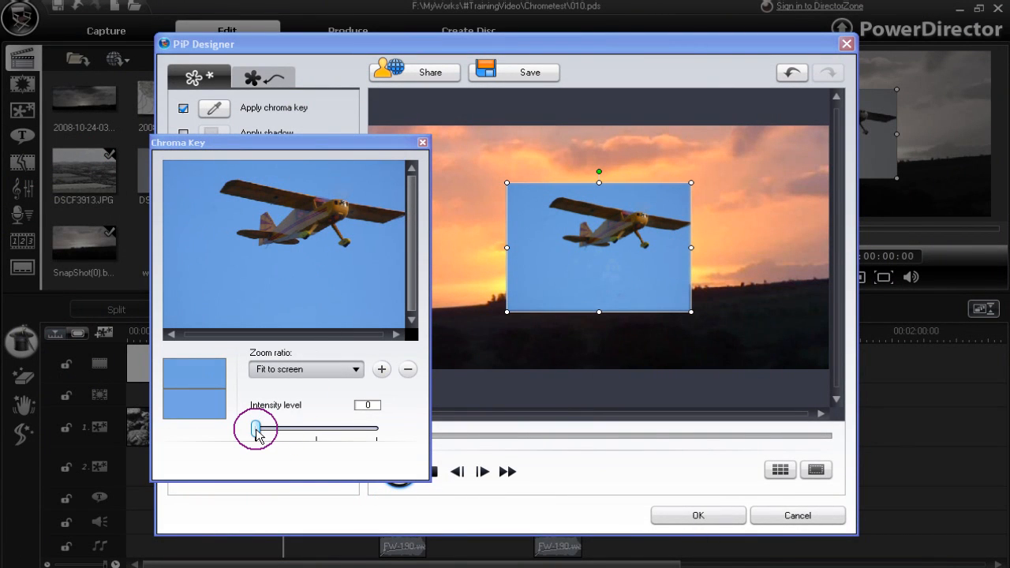
- Key out the blue sky around the plane by raising the intensity level to about 7
{"action": "left_click_drag", "start_coordinate": [256, 433], "coordinate": [260, 434]}
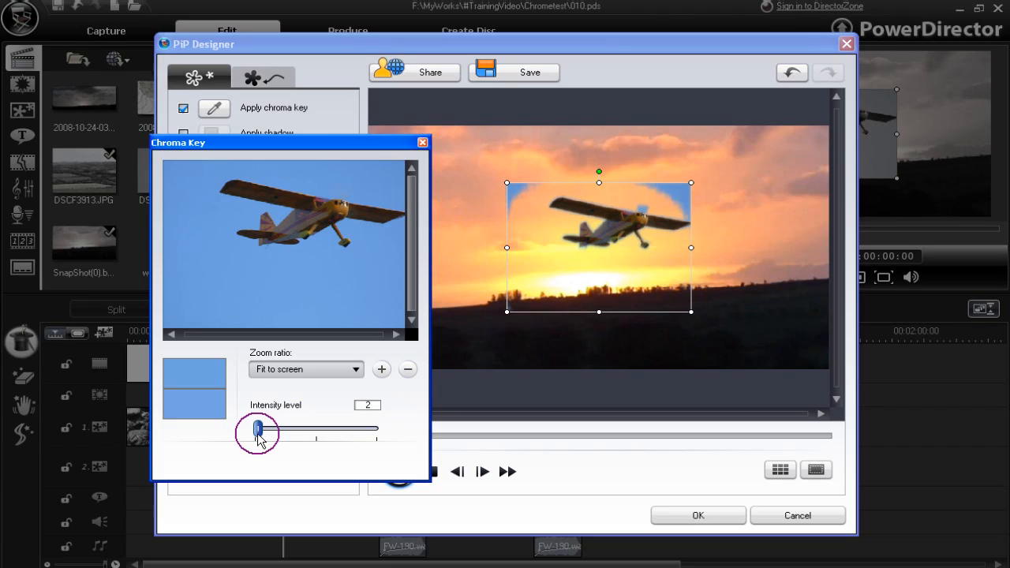
{"action": "mouse_move", "coordinate": [257, 430]}
{"action": "left_mouse_down"}
{"action": "mouse_move", "coordinate": [294, 440]}
{"action": "mouse_move", "coordinate": [269, 440]}
{"action": "left_mouse_up"}
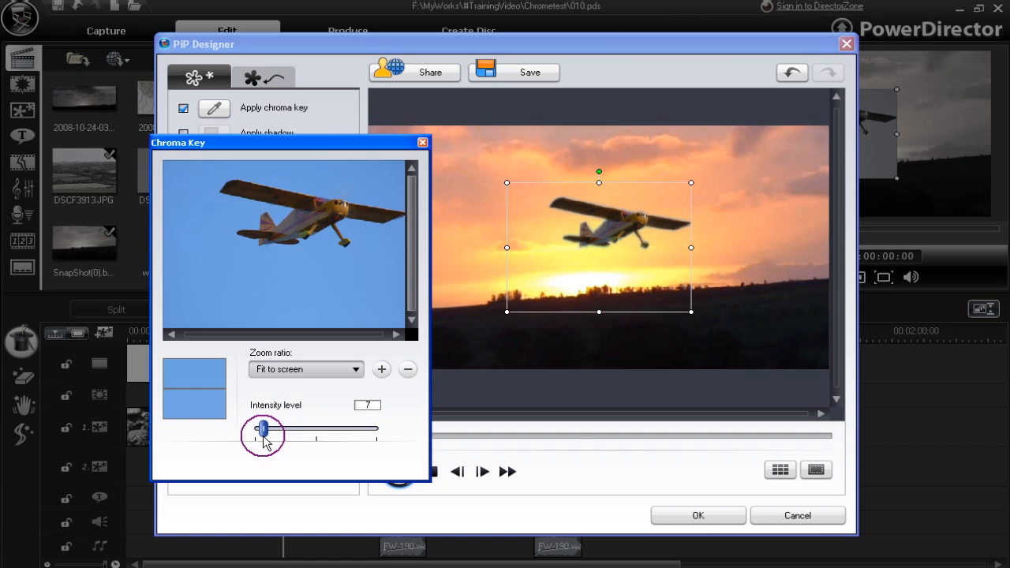
{"action": "left_click_drag", "start_coordinate": [266, 442], "coordinate": [263, 442]}
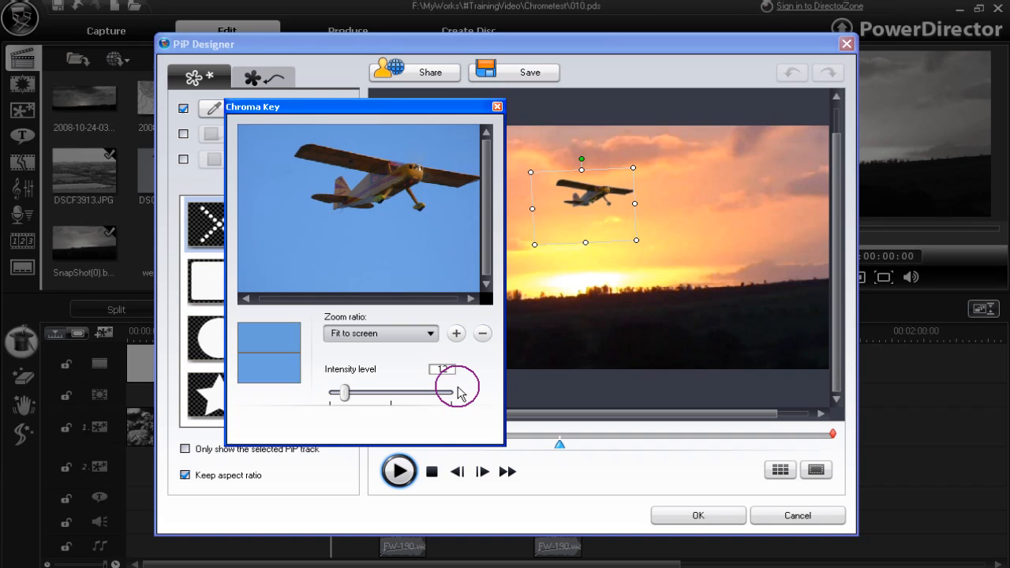
- Close the plane's chroma key settings, show its motion path and scrub from mid-clip to the end
{"action": "left_click", "coordinate": [497, 107]}
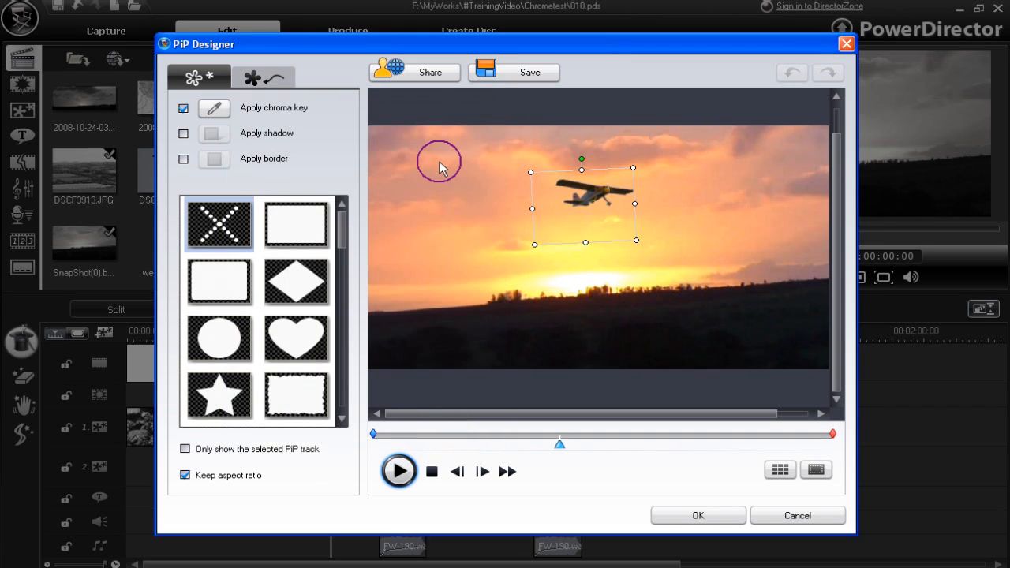
{"action": "left_click", "coordinate": [269, 81]}
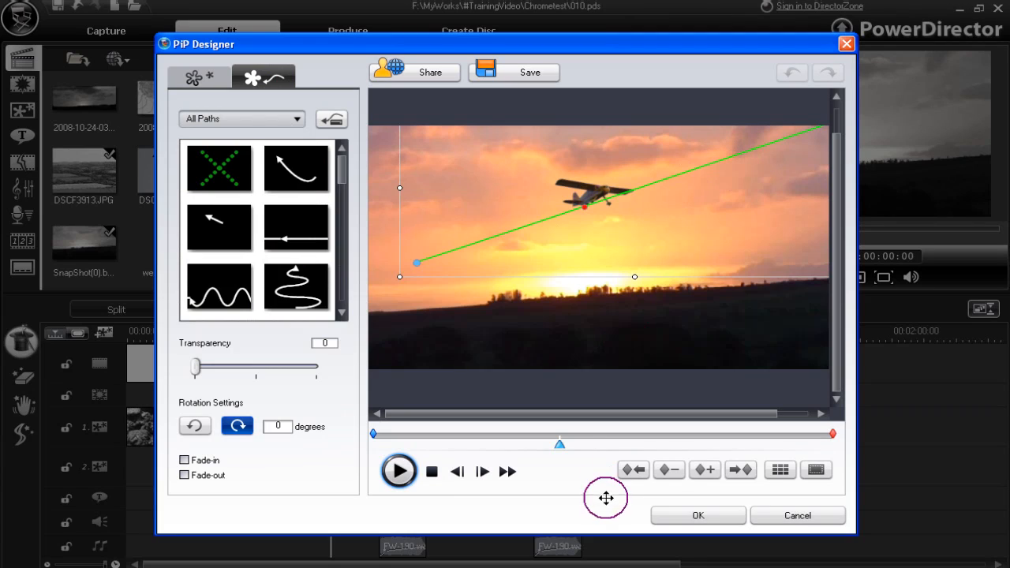
{"action": "left_click_drag", "start_coordinate": [559, 447], "coordinate": [835, 421]}
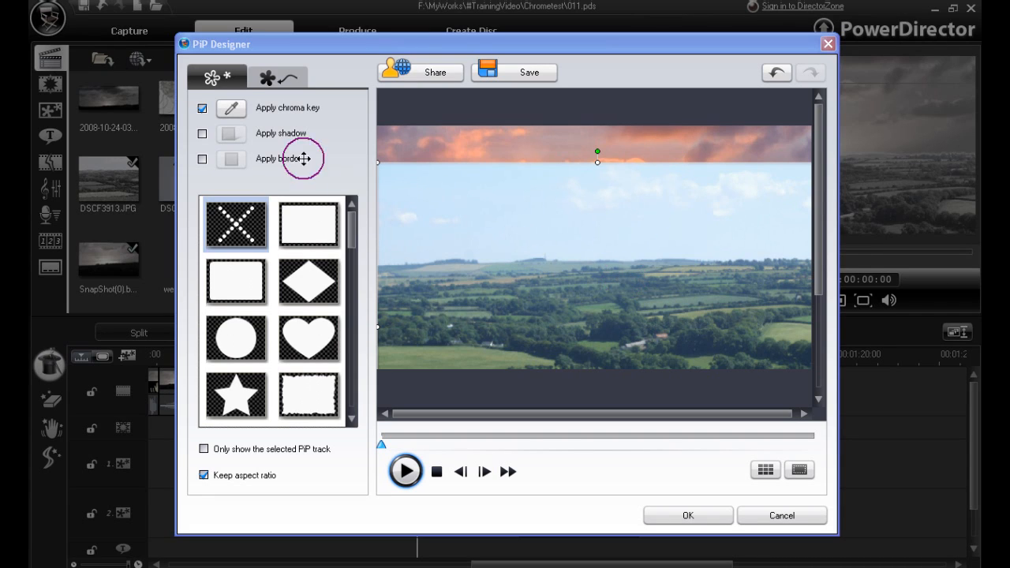
- Sample the pale blue sky of the countryside photo as the key colour and set the intensity level to 5
{"action": "left_click", "coordinate": [234, 111]}
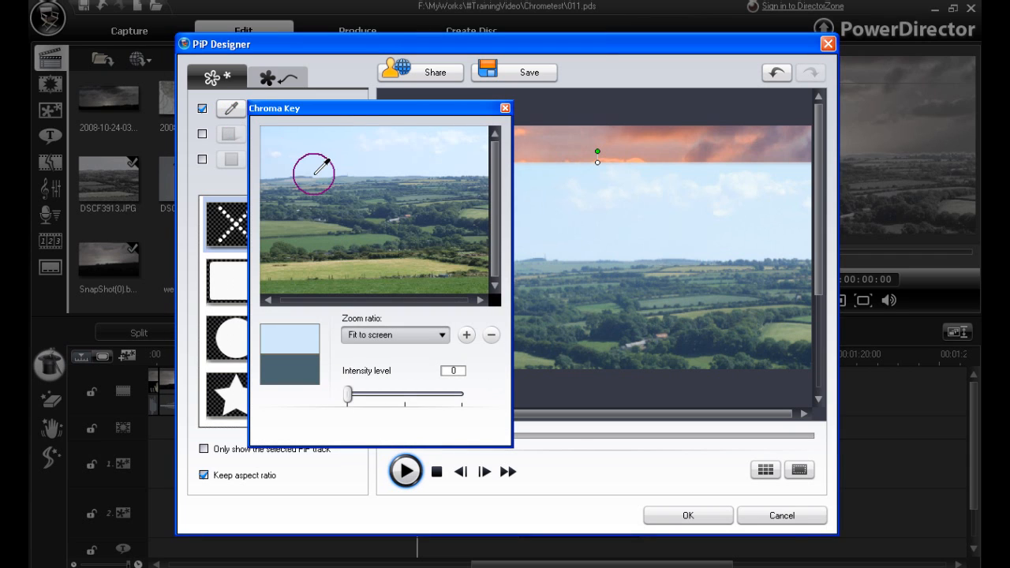
{"action": "left_click", "coordinate": [385, 158]}
{"action": "left_click_drag", "start_coordinate": [411, 106], "coordinate": [298, 114]}
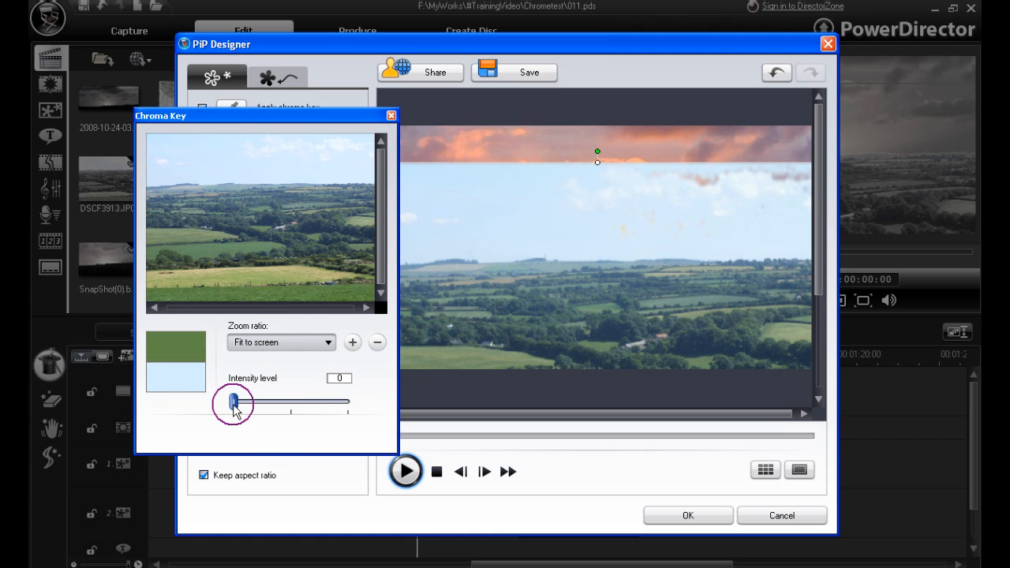
{"action": "left_click_drag", "start_coordinate": [234, 409], "coordinate": [244, 413]}
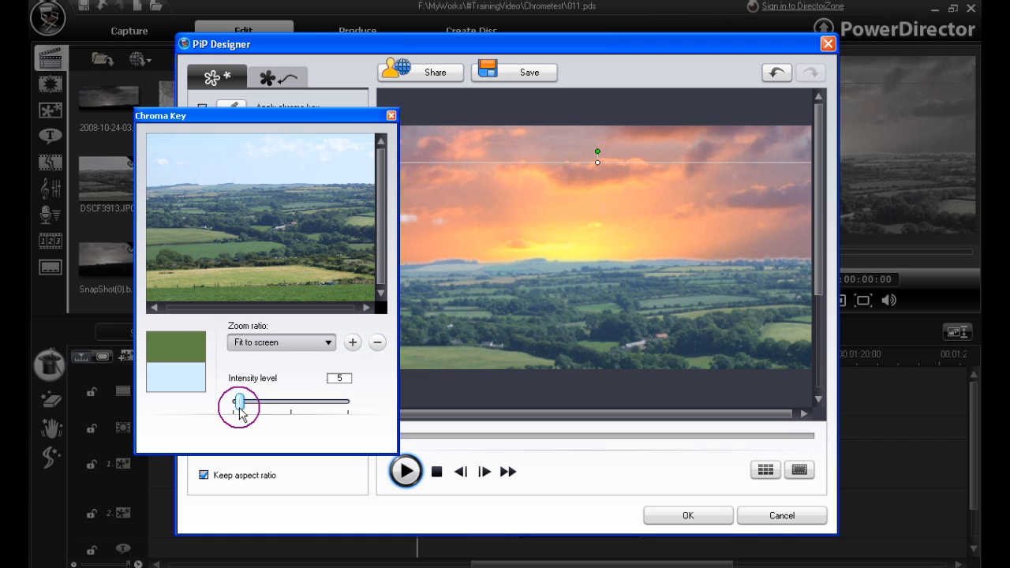
{"action": "left_click_drag", "start_coordinate": [339, 116], "coordinate": [294, 119]}
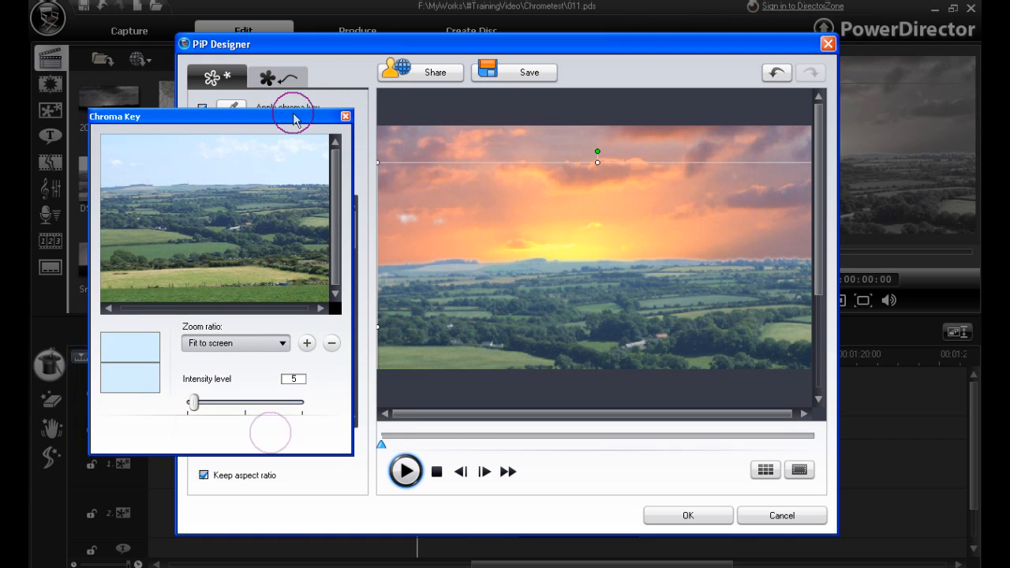